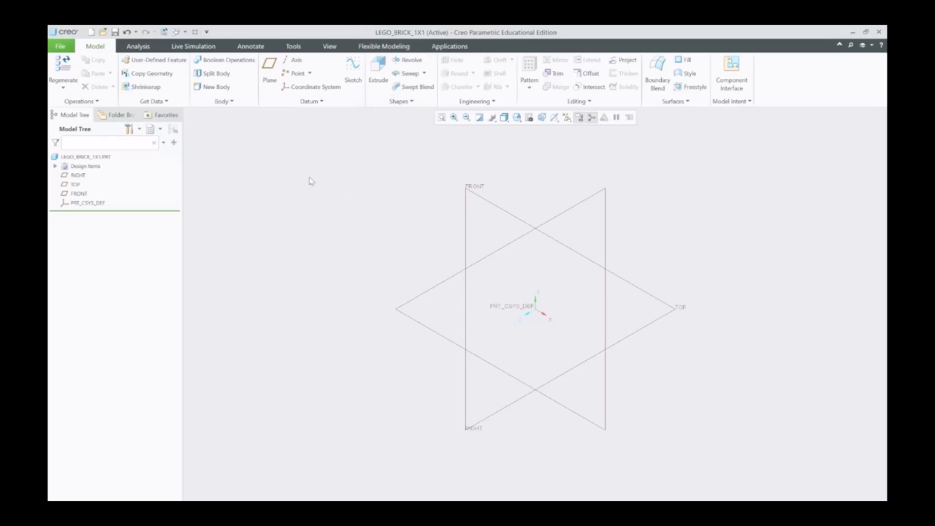
# Start a new extrude with the TOP datum plane as its sketching plane.
pyautogui.click(375, 76)
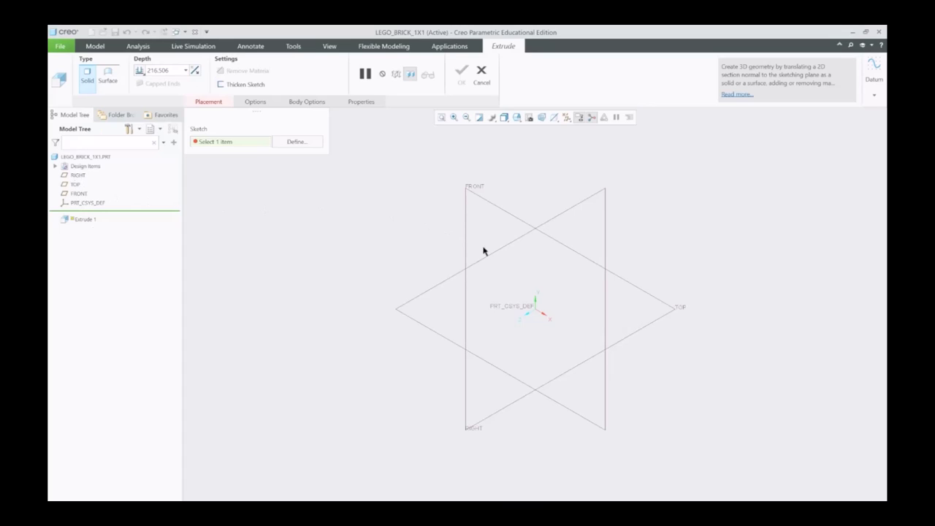
pyautogui.click(76, 185)
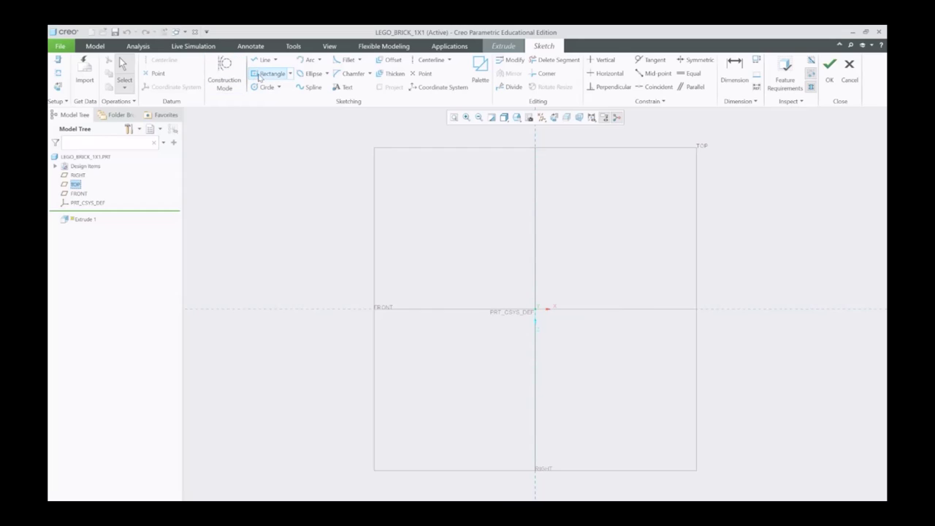
# Sketch a center rectangle anchored at the origin, then bring up the brick dimension drawing.
pyautogui.click(290, 74)
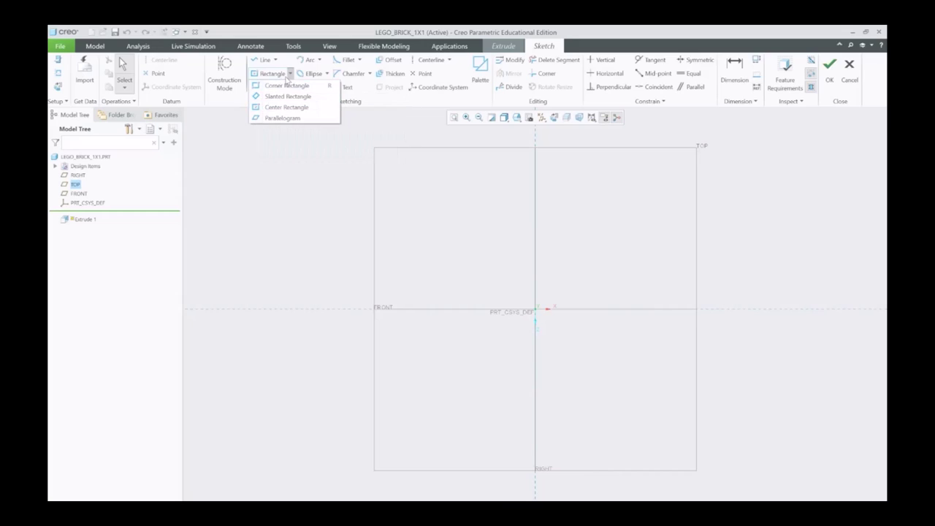
pyautogui.click(274, 108)
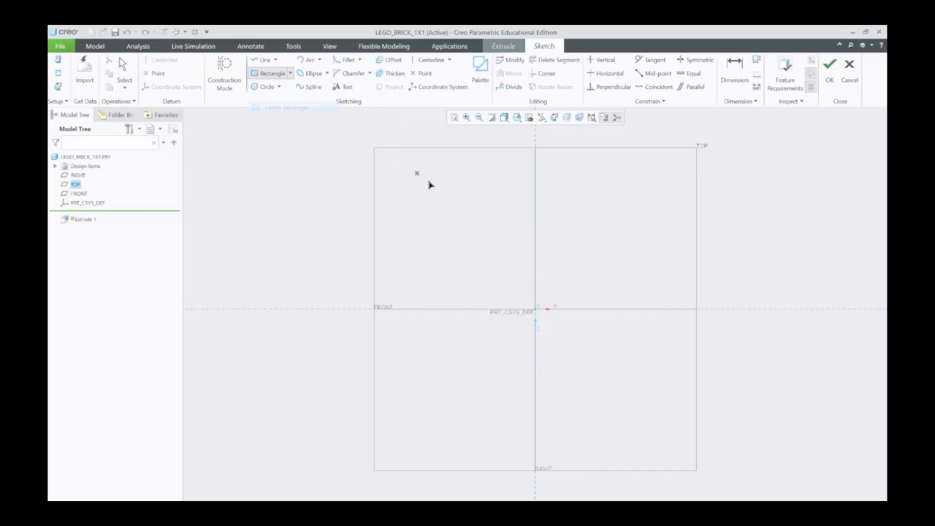
pyautogui.click(536, 311)
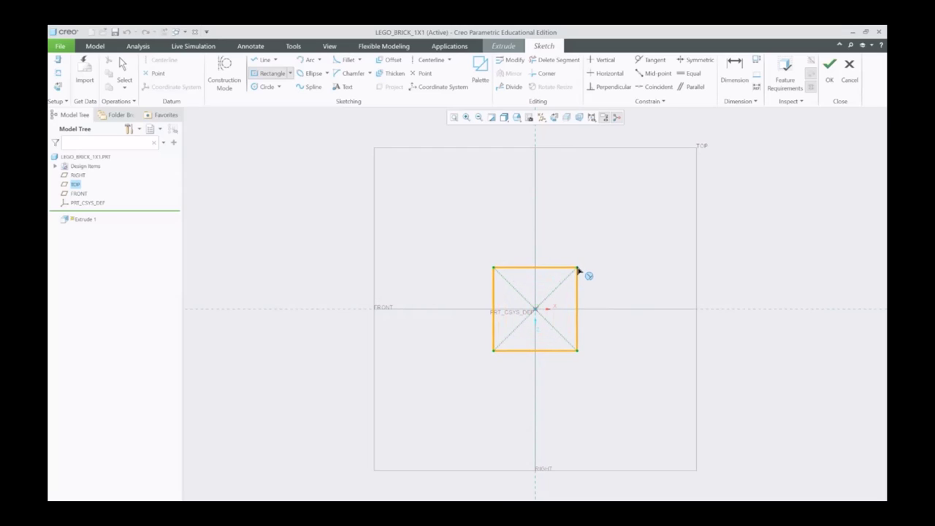
pyautogui.click(573, 275)
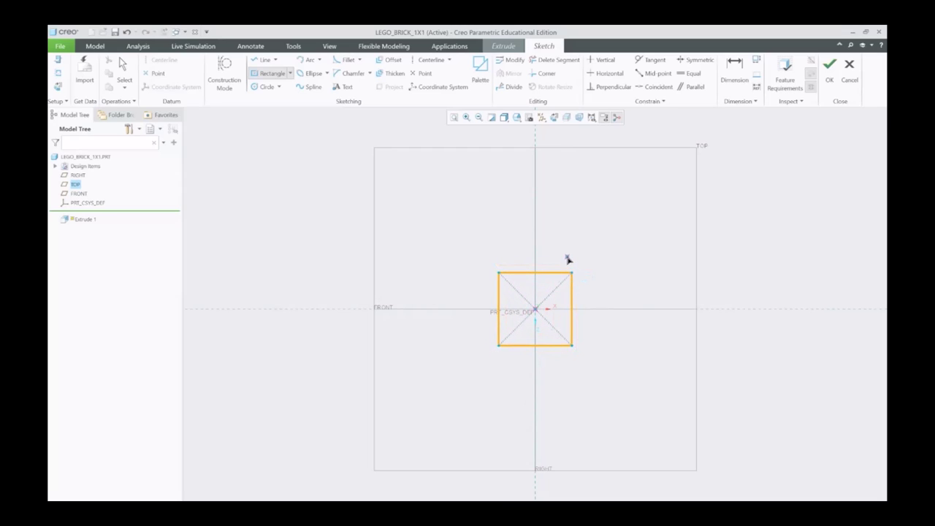
pyautogui.middleClick(569, 259)
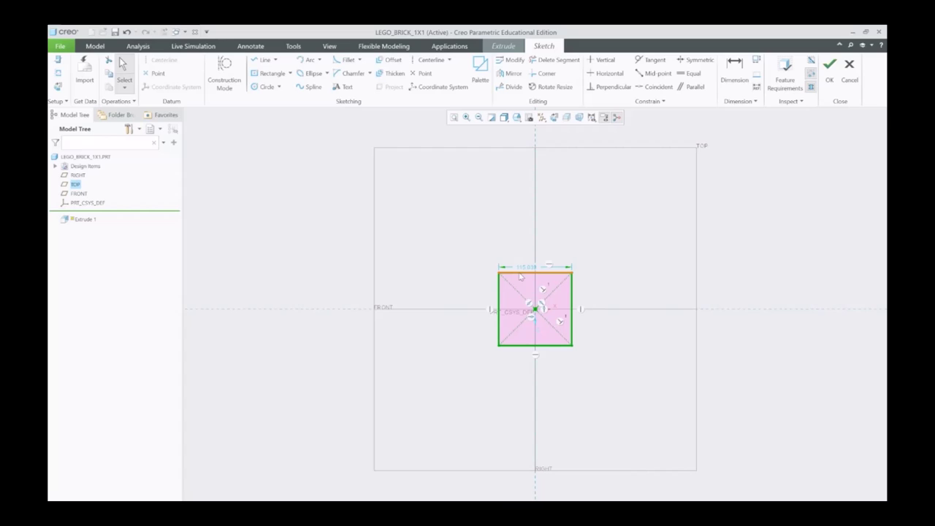
pyautogui.click(282, 475)
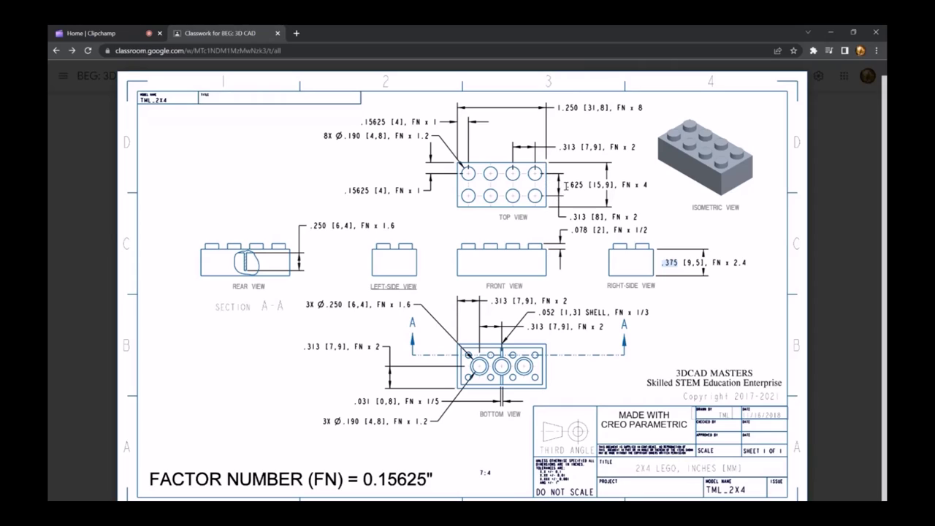
# Highlight the .625 width dimension on the brick drawing.
pyautogui.moveTo(567, 186); pyautogui.dragTo(574, 185)
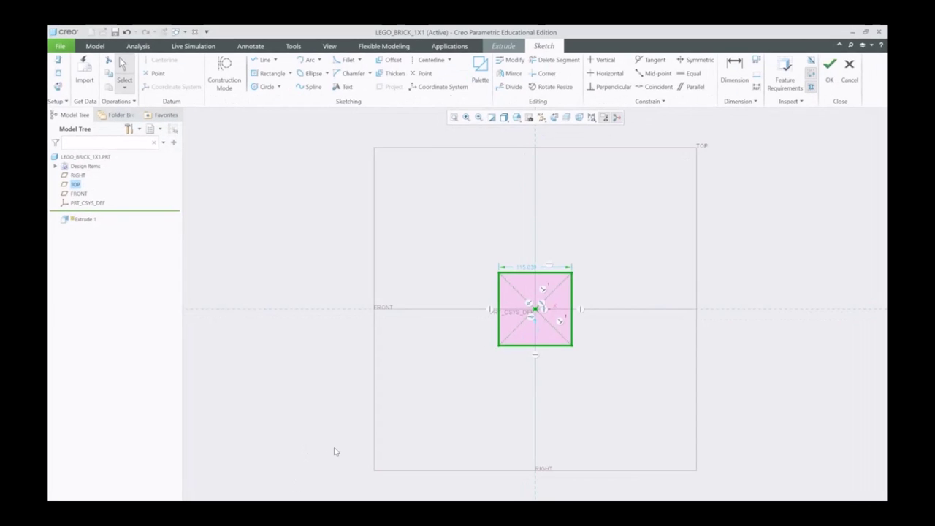
# Set the square's width dimension to .625/2 and refit the sketch.
pyautogui.doubleClick(532, 267)
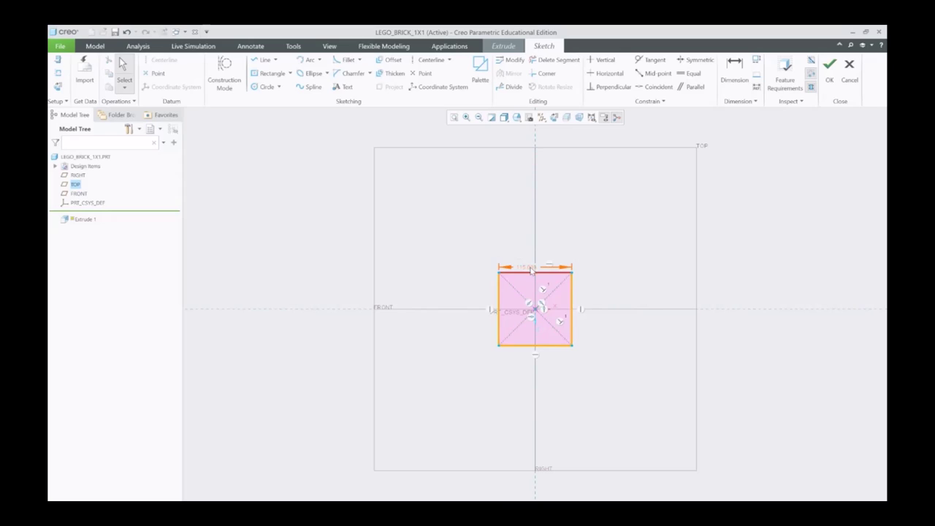
pyautogui.write('6')
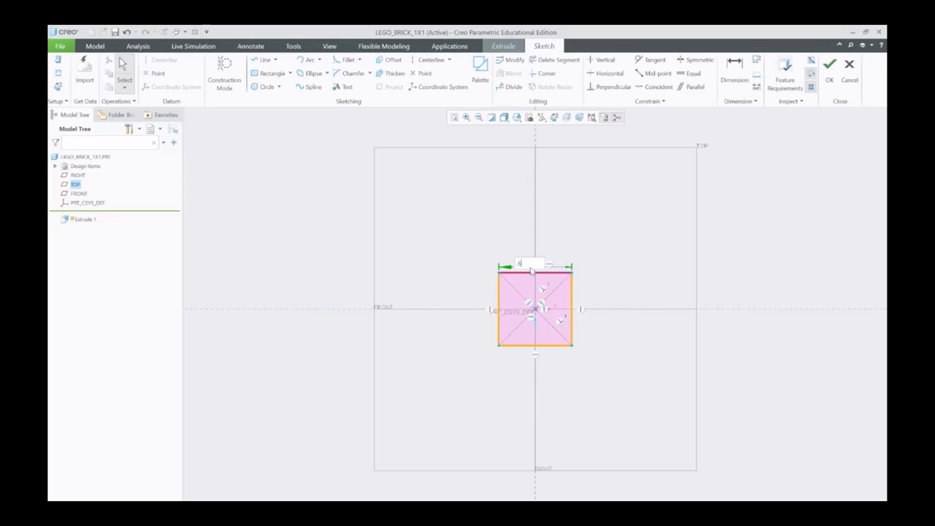
pyautogui.write('25')
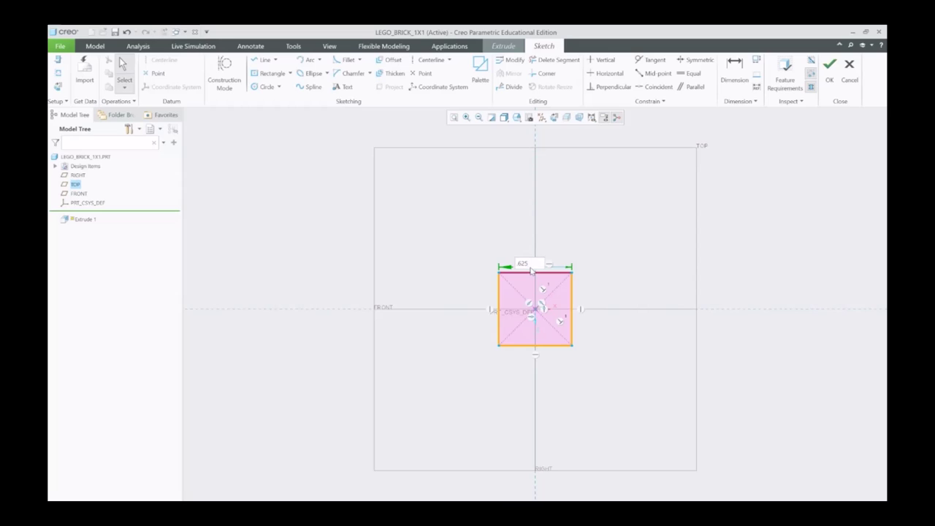
pyautogui.write('/')
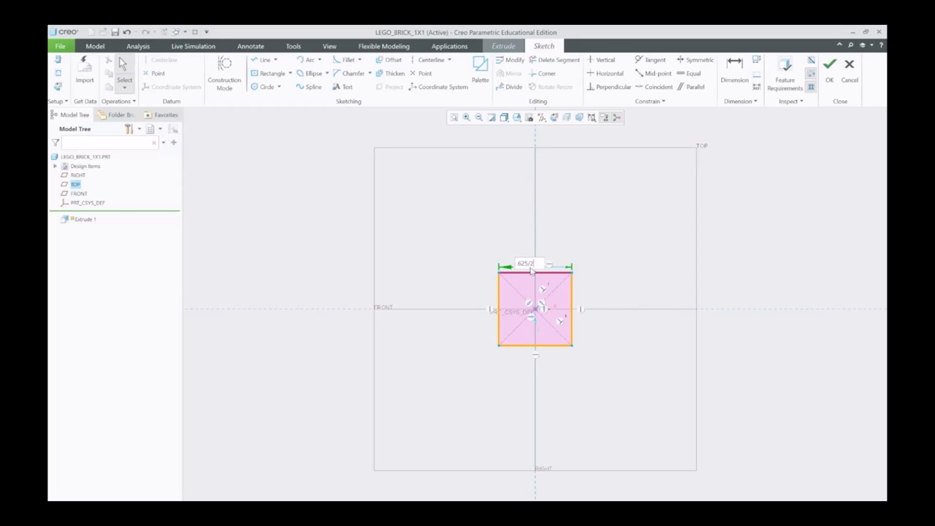
pyautogui.write('2')
pyautogui.press('Return')
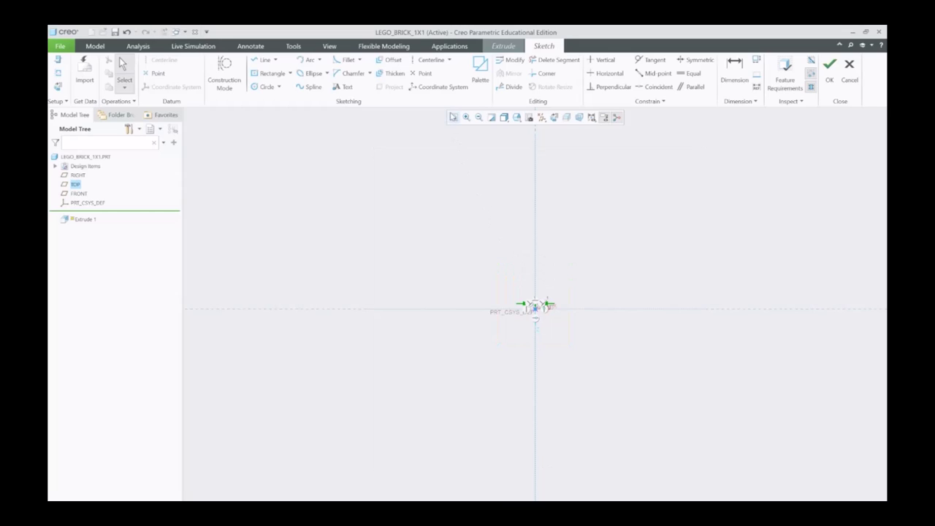
pyautogui.click(453, 117)
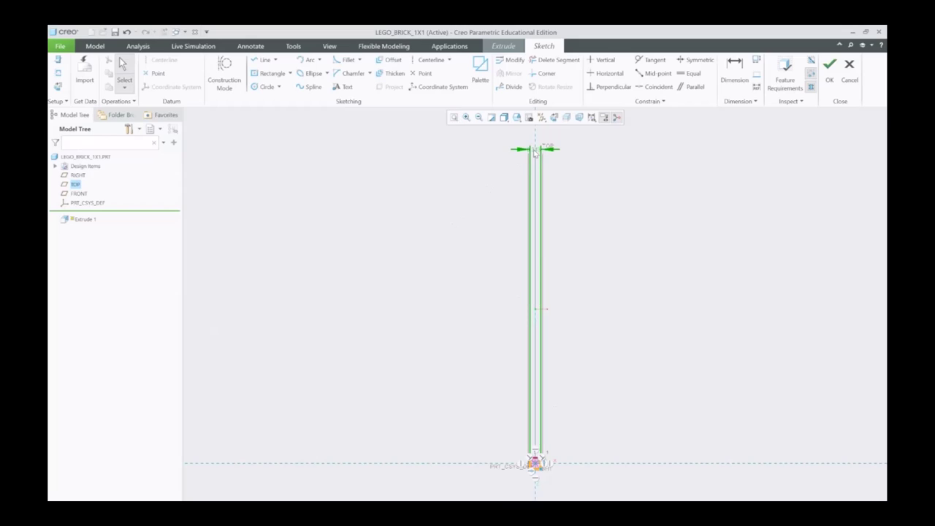
# Reposition the width dimension just above the square and refit the view.
pyautogui.click(538, 151)
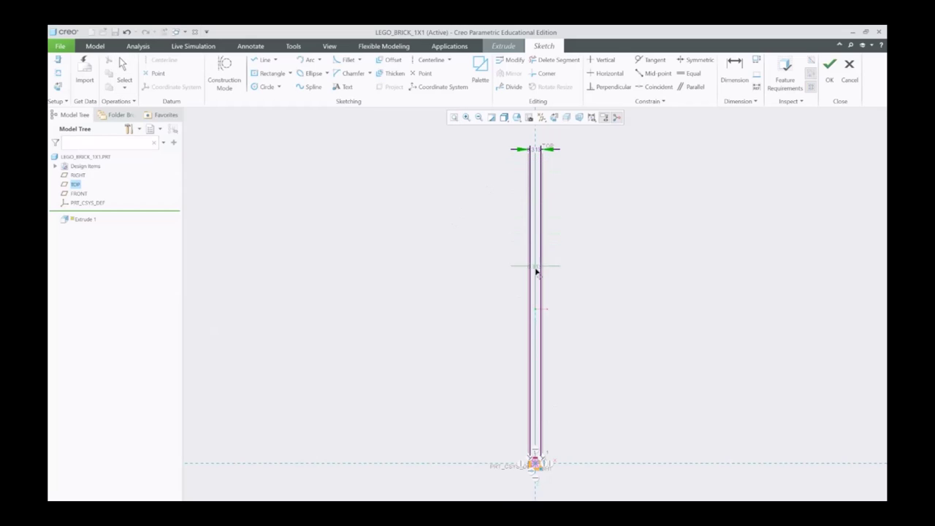
pyautogui.click(535, 448)
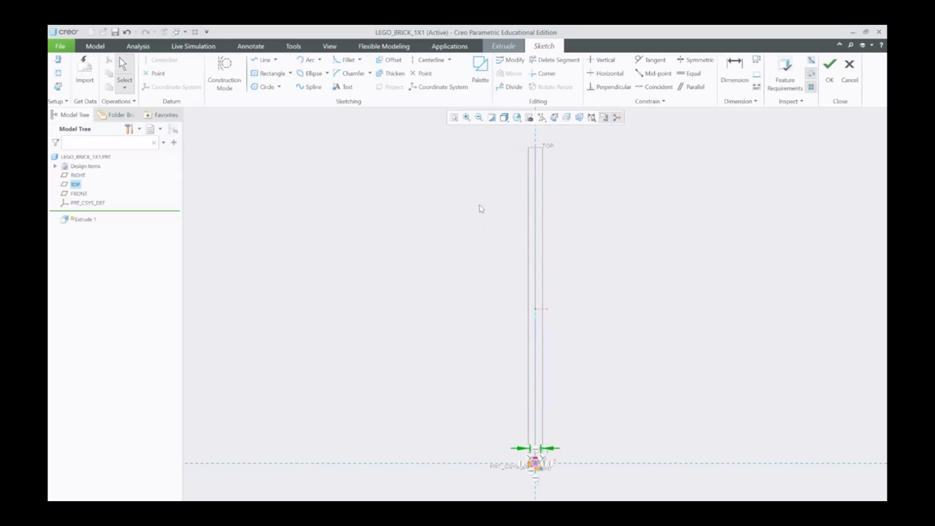
pyautogui.click(453, 118)
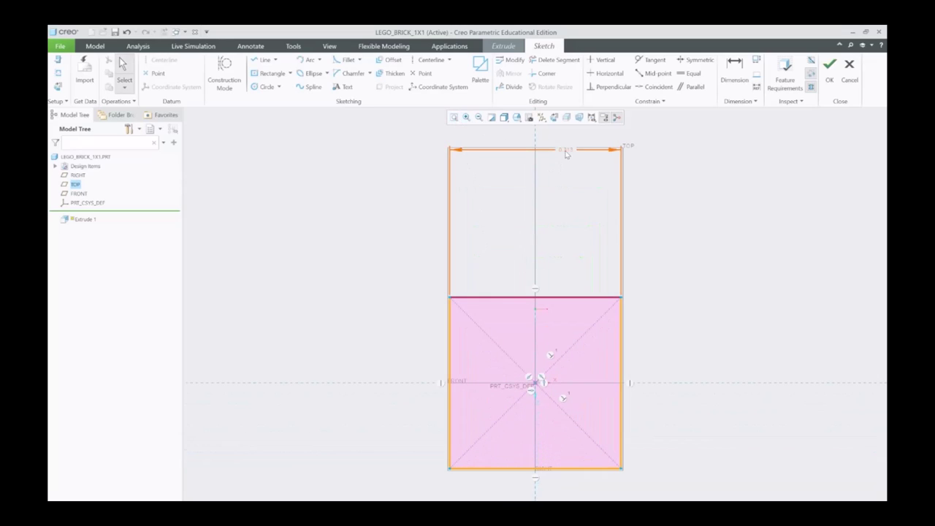
pyautogui.click(565, 151)
pyautogui.click(535, 272)
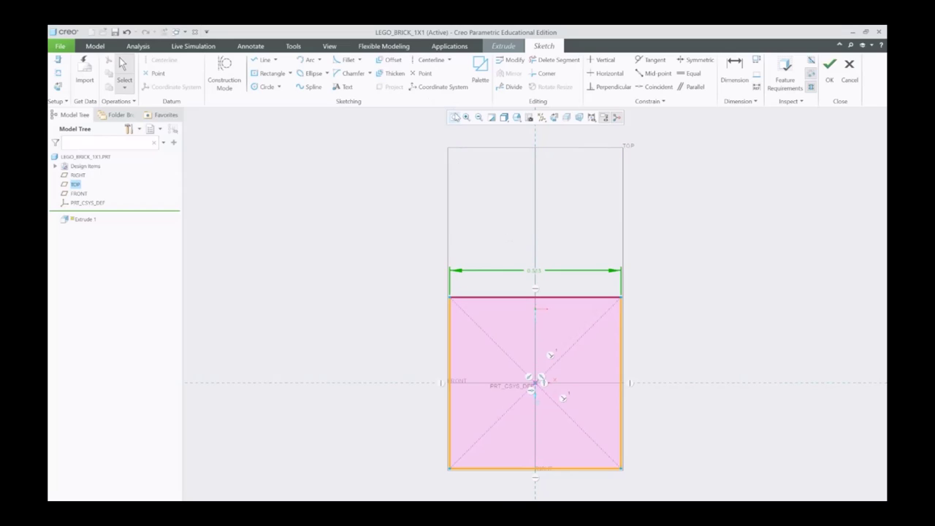
pyautogui.click(454, 118)
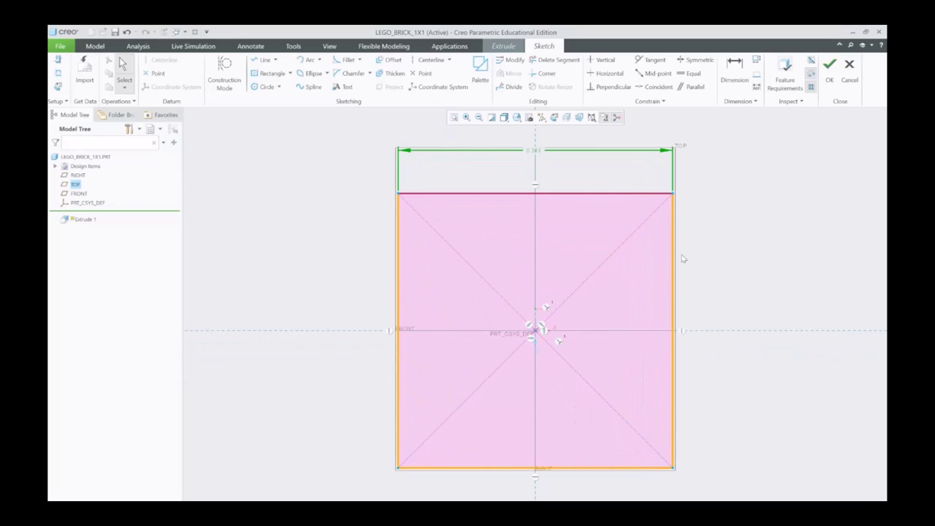
# Finish the sketch, drag the extrude depth to 0.375, and confirm the .375 height on the drawing.
pyautogui.click(830, 80)
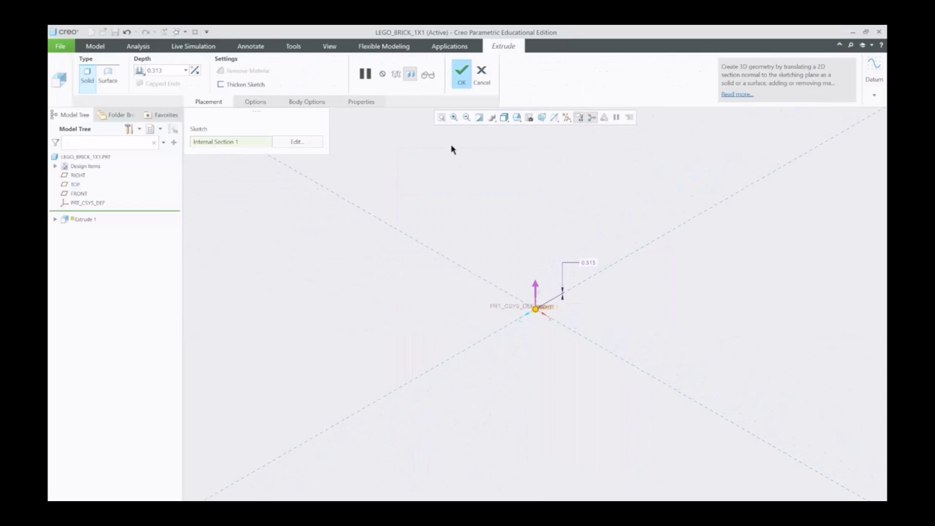
pyautogui.scroll(3, 554, 320)
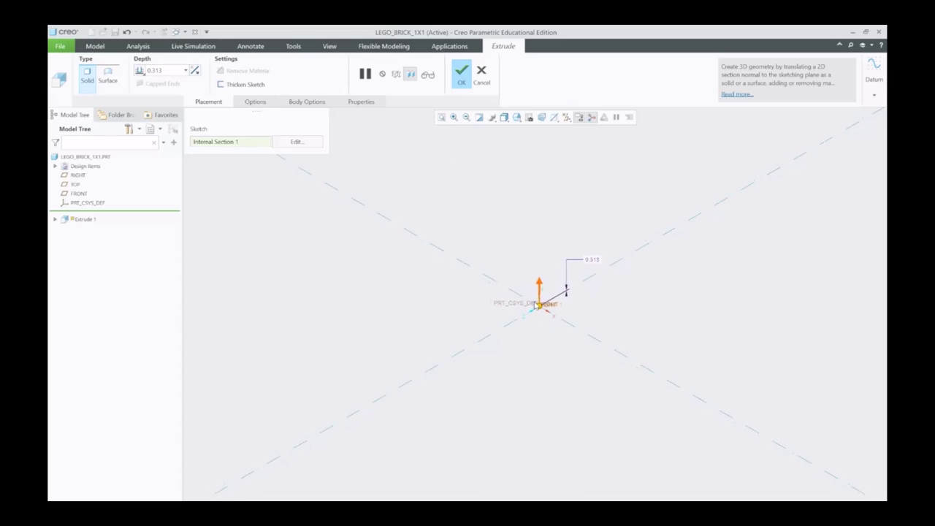
pyautogui.scroll(5, 555, 319)
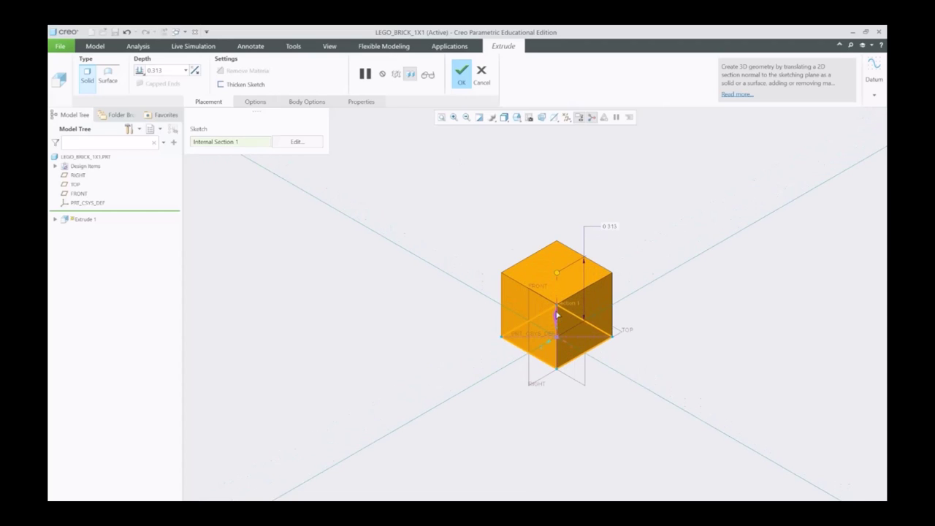
pyautogui.moveTo(557, 274)
pyautogui.mouseDown()
pyautogui.moveTo(555, 241)
pyautogui.moveTo(557, 260)
pyautogui.mouseUp()
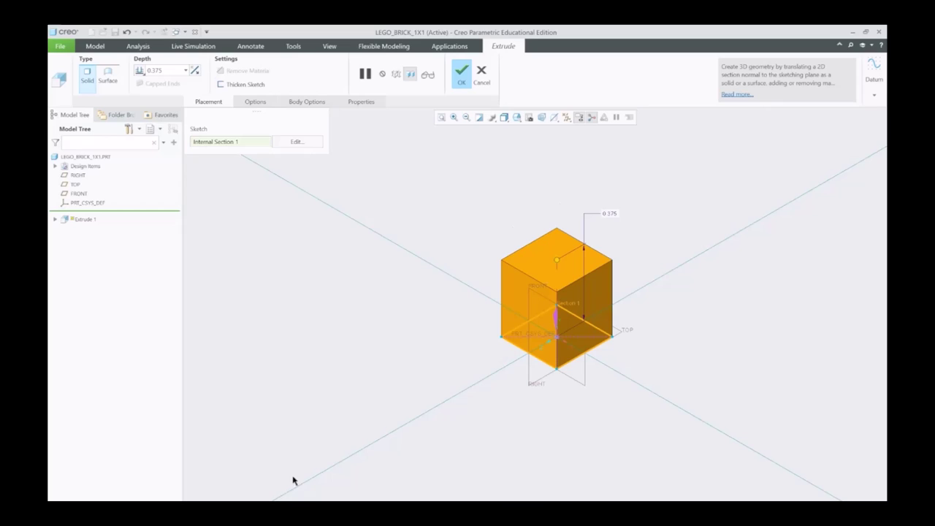
pyautogui.hotkey('alt', 'Tab')
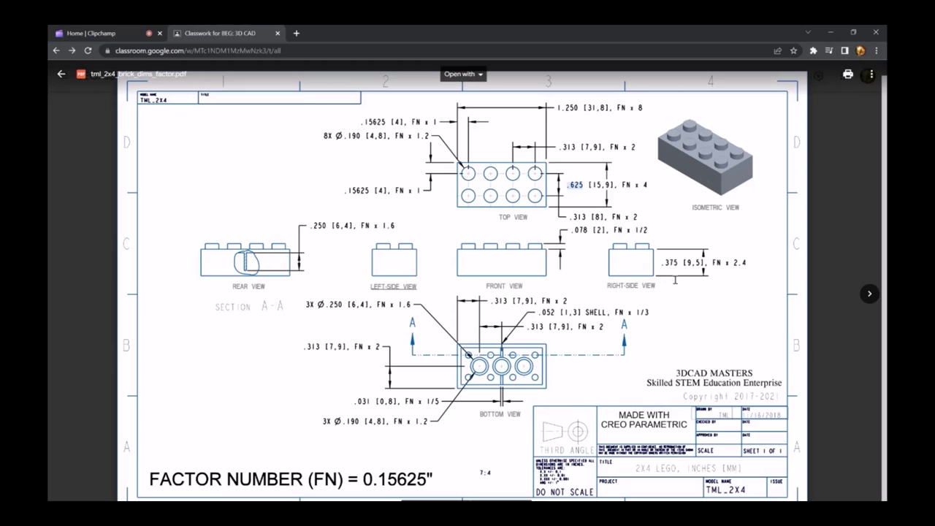
pyautogui.moveTo(662, 262); pyautogui.dragTo(678, 261)
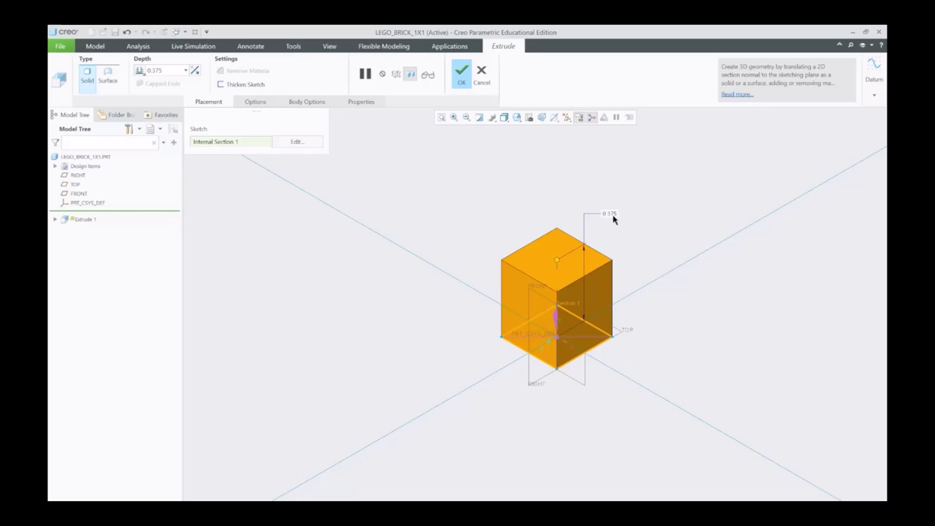
# Keep the 0.375 depth, complete the extrude, and show the block in the default view.
pyautogui.doubleClick(611, 212)
pyautogui.press('Return')
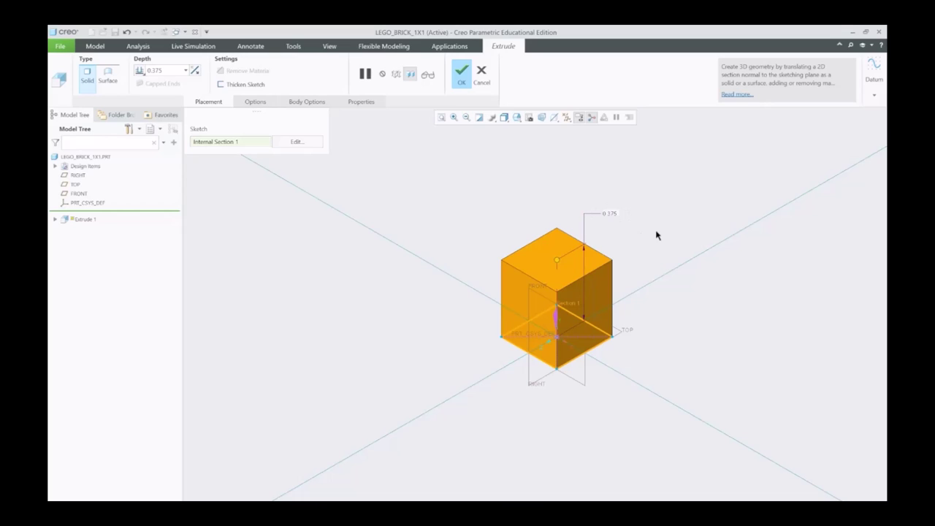
pyautogui.click(462, 79)
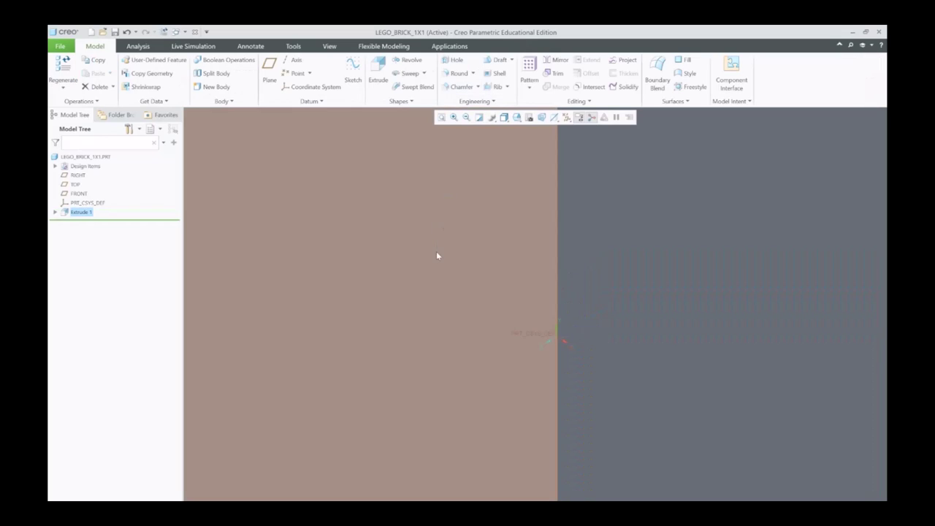
pyautogui.hotkey('ctrl', 'd')
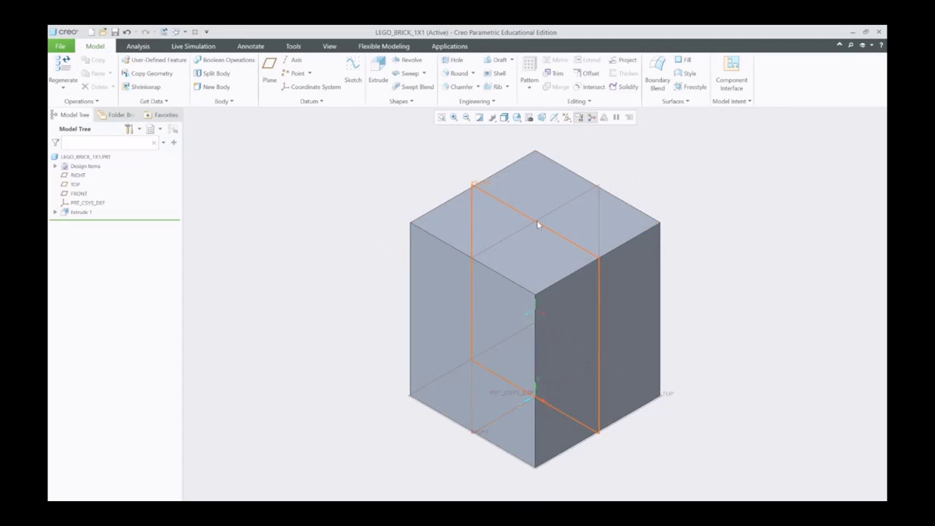
# Start a second extrude on the block's top face and sketch a circle centred on the origin.
pyautogui.click(446, 233)
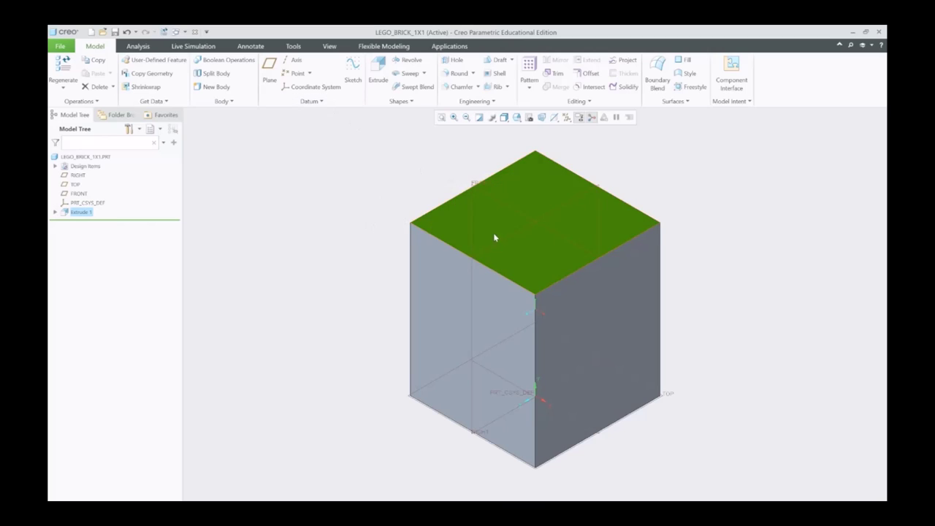
pyautogui.click(378, 76)
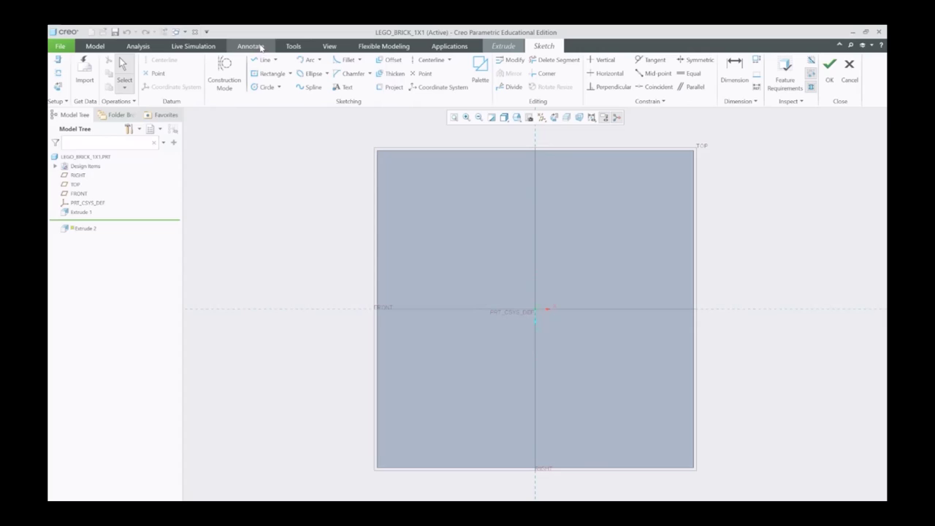
pyautogui.click(265, 86)
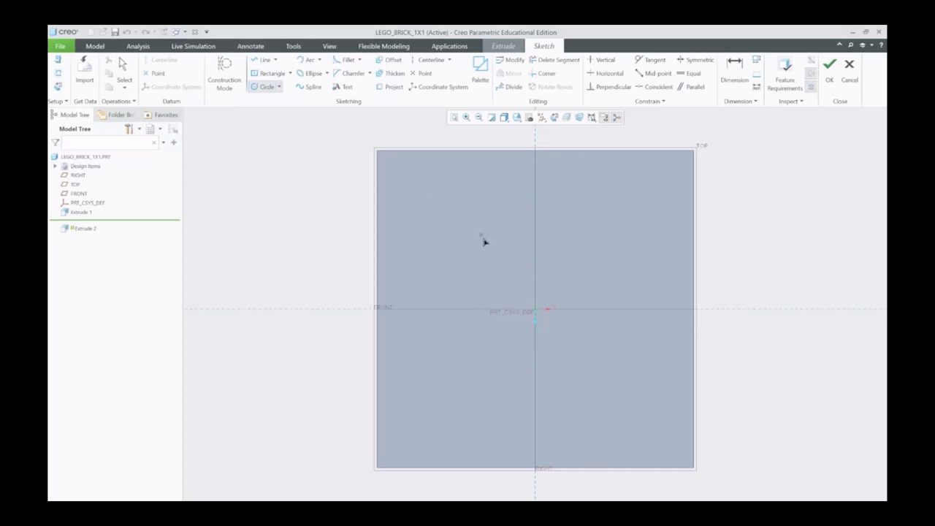
pyautogui.click(538, 311)
pyautogui.click(626, 212)
pyautogui.middleClick(727, 224)
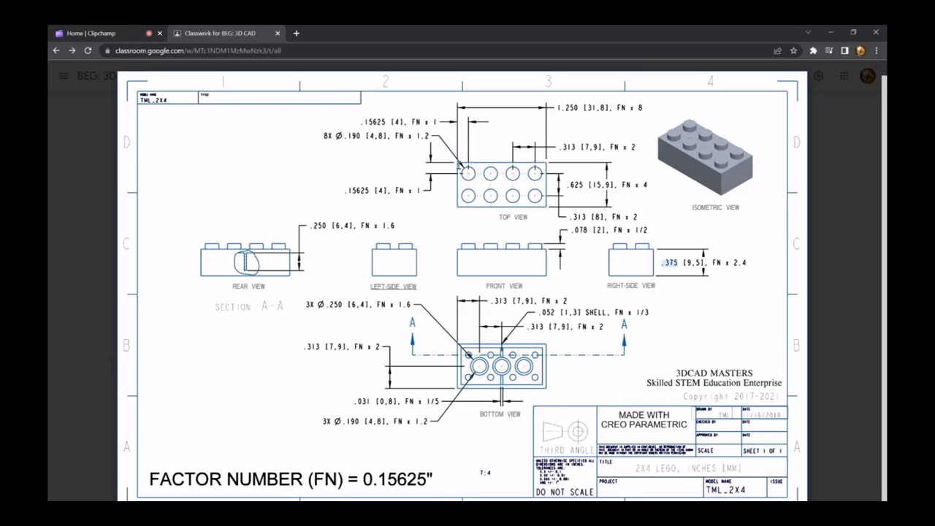
# Clear the earlier selection on the brick drawing to read the stud diameter.
pyautogui.click(344, 136)
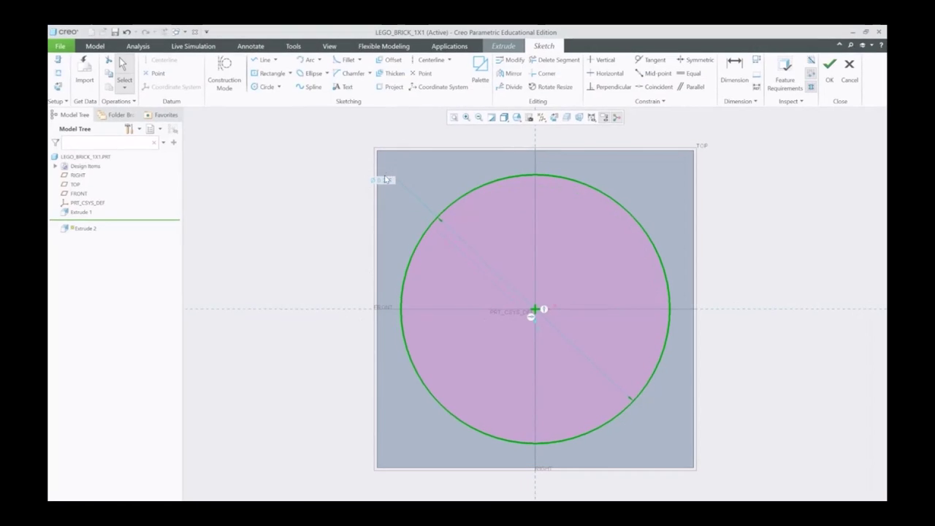
# Set the circle diameter to 0.190, finish the sketch, and mark the .078 stud height on the drawing.
pyautogui.write('1')
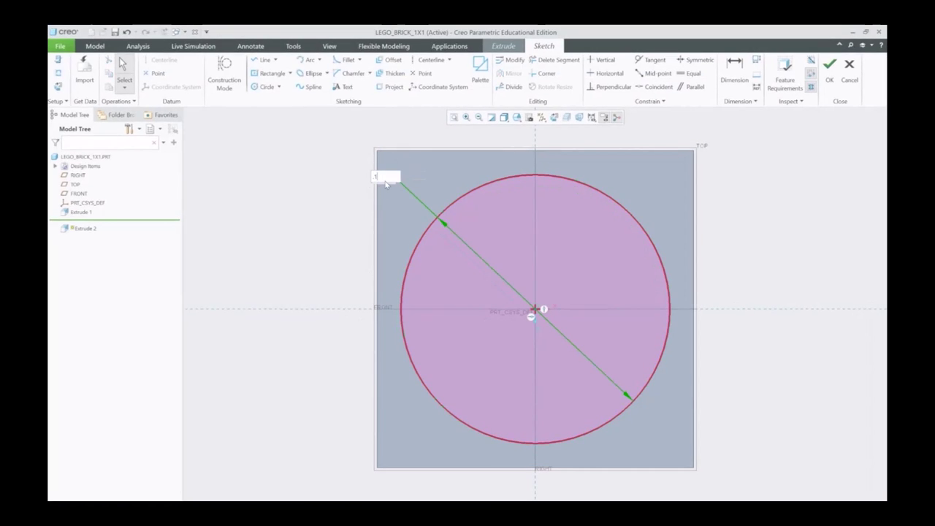
pyautogui.write('9')
pyautogui.press('Return')
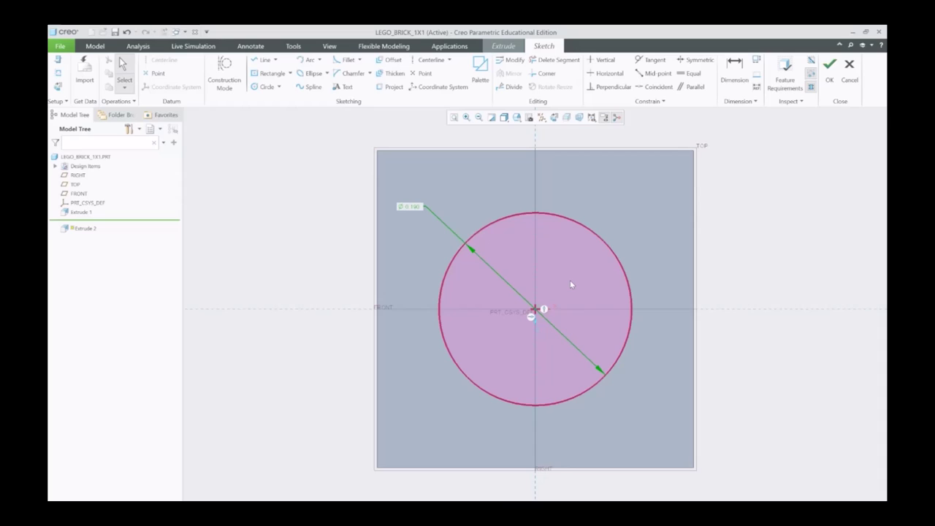
pyautogui.click(830, 67)
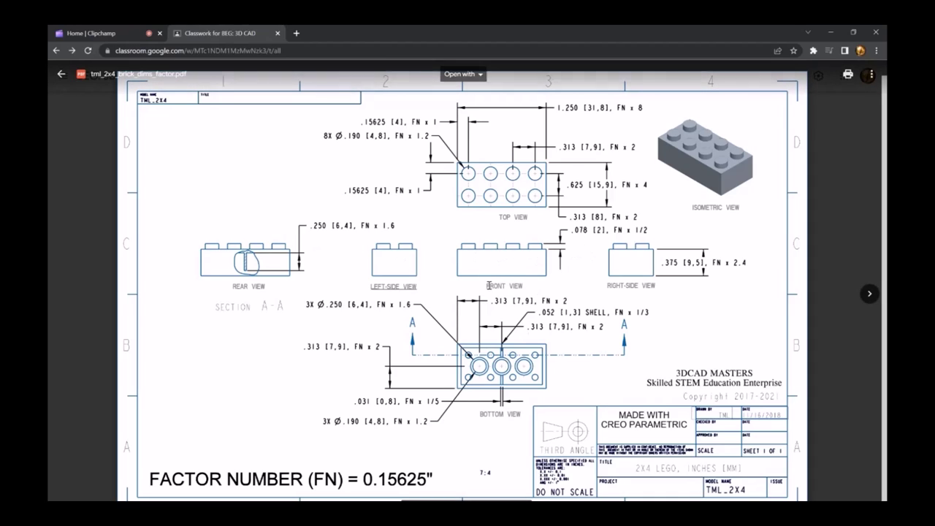
pyautogui.doubleClick(577, 230)
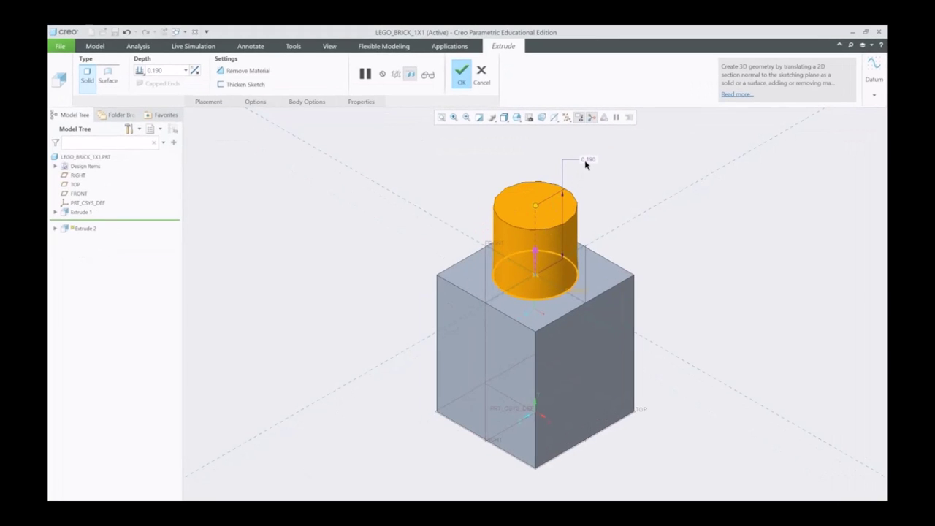
# Set the stud's extrusion depth to 0.078 and complete the extrude.
pyautogui.doubleClick(587, 161)
pyautogui.press('BackSpace')
pyautogui.press('Return')
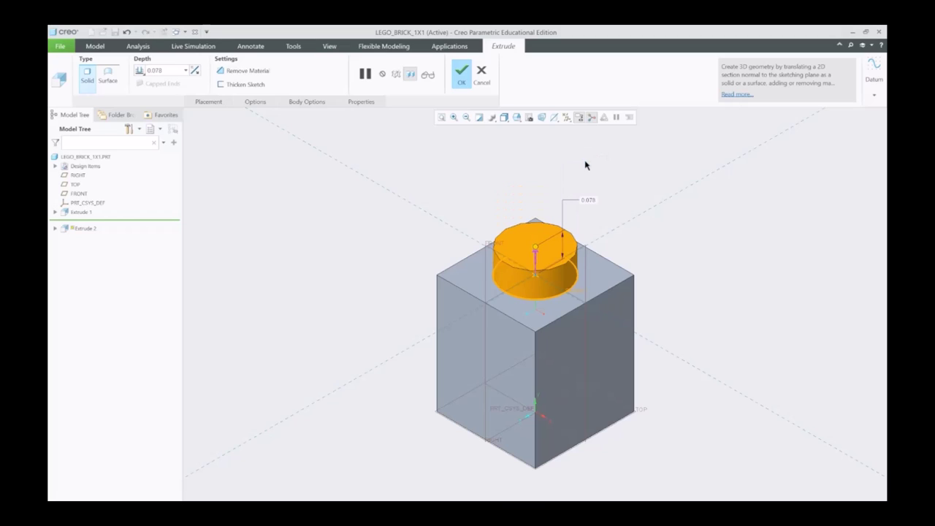
pyautogui.click(462, 73)
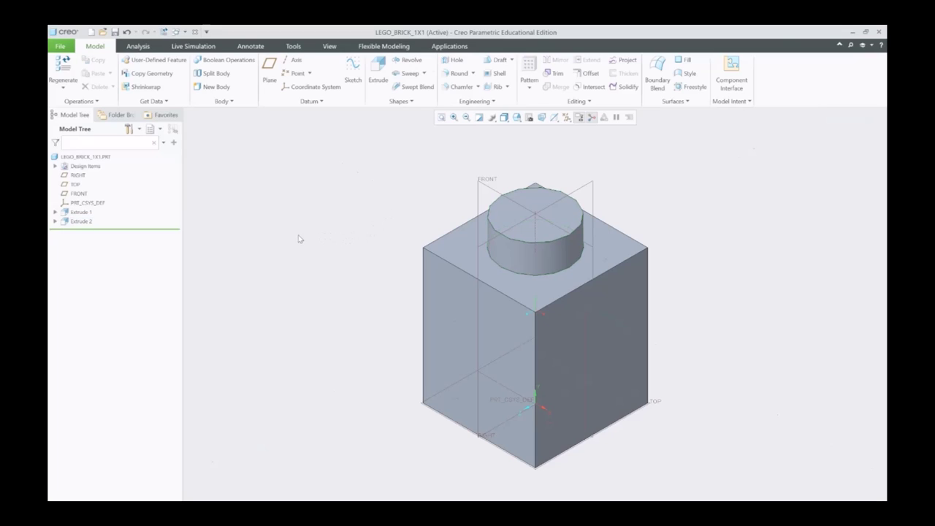
# Rename the block feature Extrude 1 to BRICK in the Model Tree.
pyautogui.click(81, 213)
pyautogui.doubleClick(82, 212)
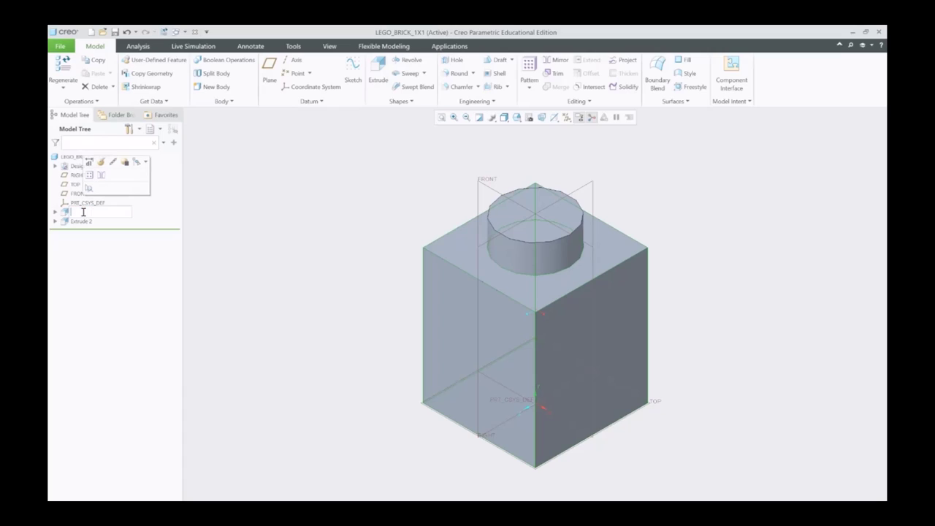
pyautogui.write('bl')
pyautogui.write('ick')
pyautogui.press('Return')
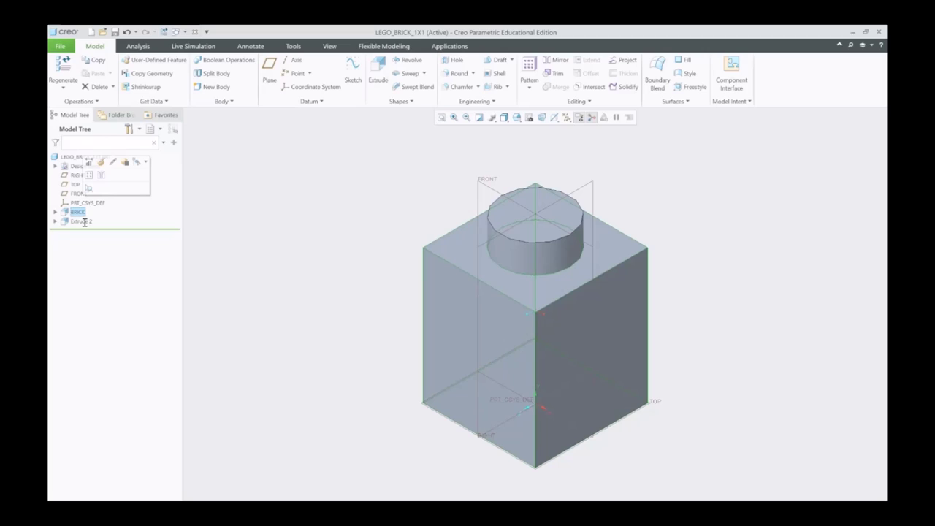
# Rename the cylinder feature Extrude 2 to STUD and clear the selection.
pyautogui.click(82, 222)
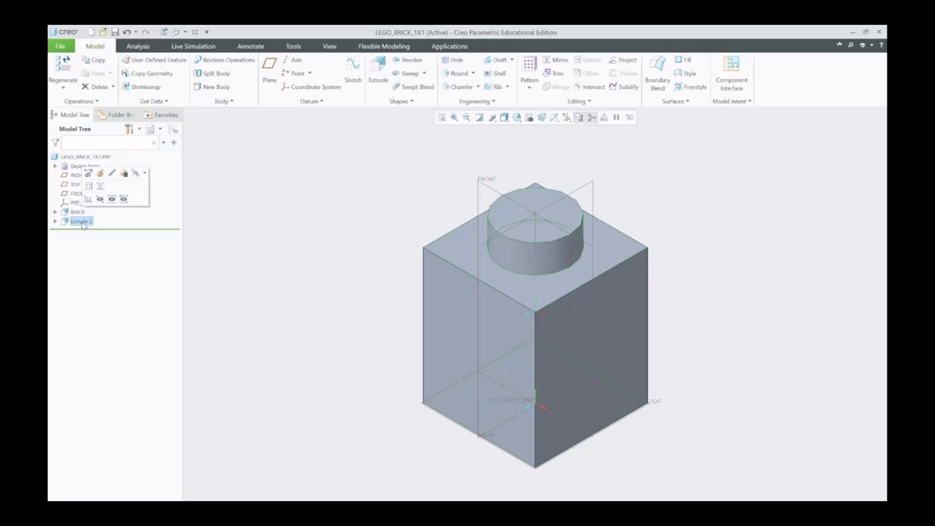
pyautogui.click(82, 222)
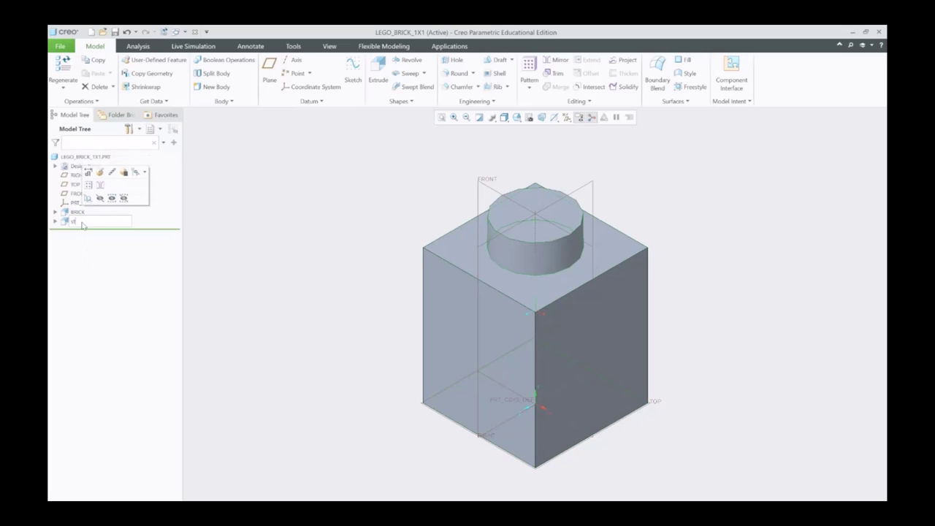
pyautogui.press('Return')
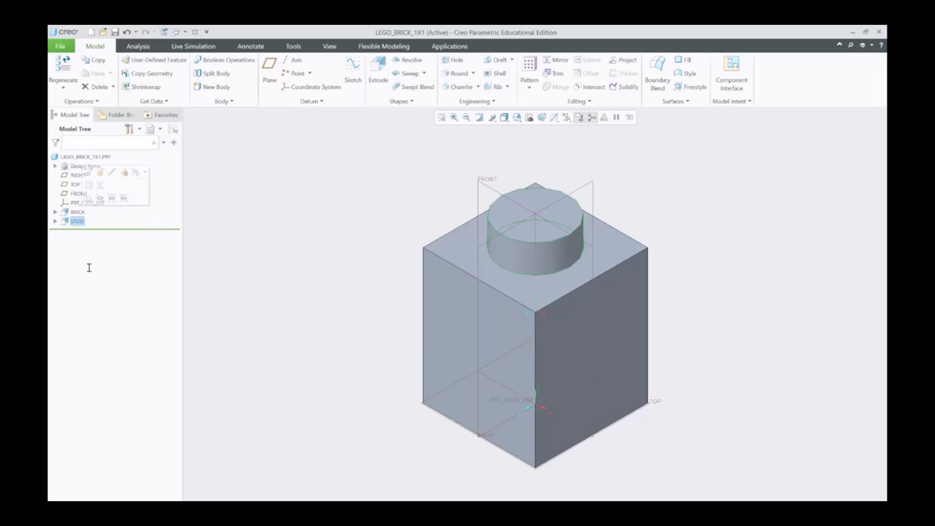
pyautogui.click(333, 274)
# Turn the brick underside-up, start a Shell feature, and mark the .052 thickness on the drawing.
pyautogui.moveTo(339, 299); pyautogui.dragTo(315, 236, button='middle')
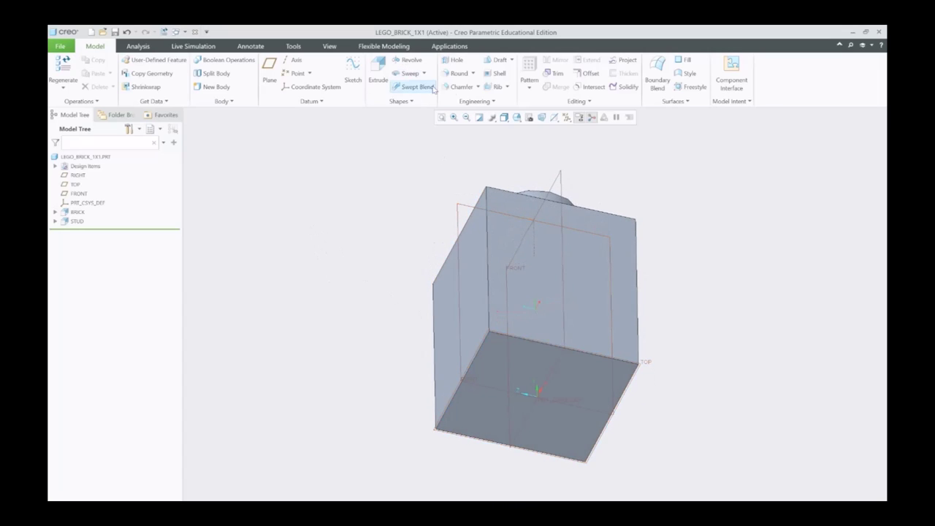
pyautogui.click(497, 74)
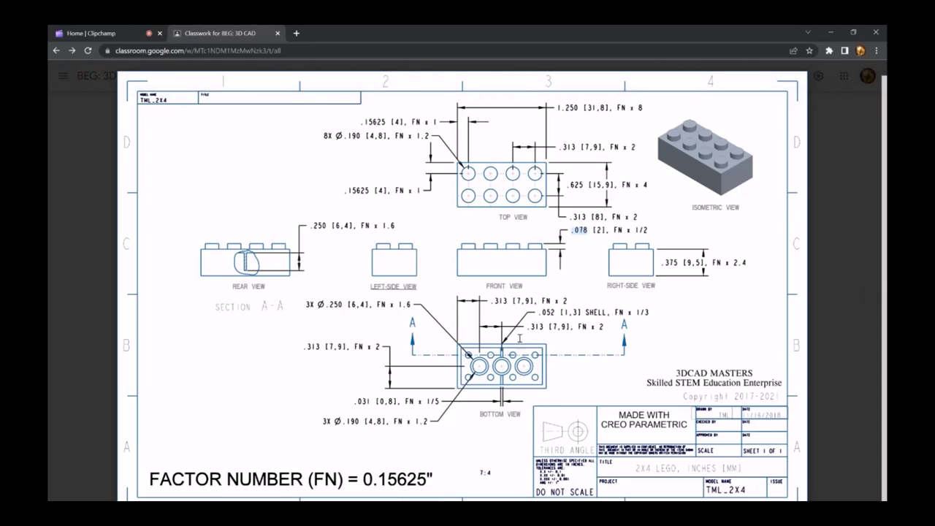
pyautogui.moveTo(585, 313); pyautogui.dragTo(601, 313)
pyautogui.moveTo(539, 313); pyautogui.dragTo(552, 313)
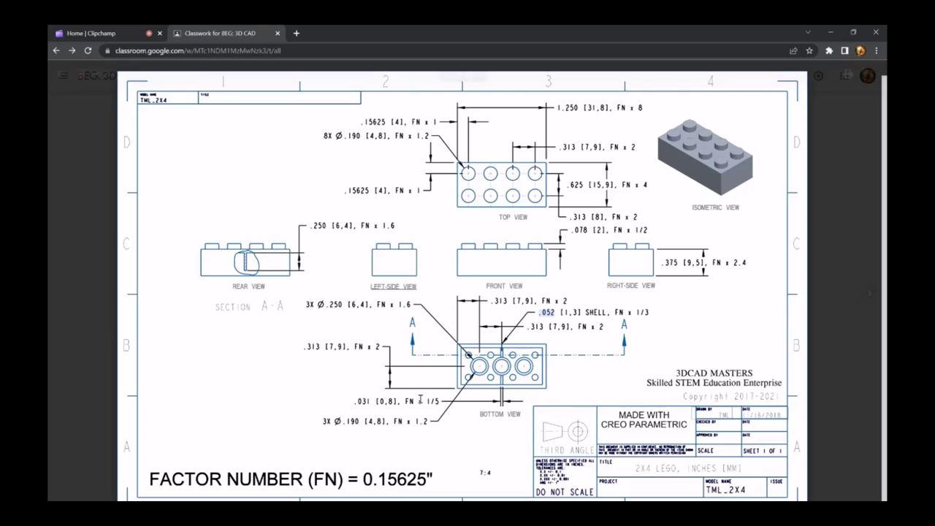
# Finish Shell 1 with 0.052 wall thickness and the bottom face removed.
pyautogui.hotkey('alt', 'Tab')
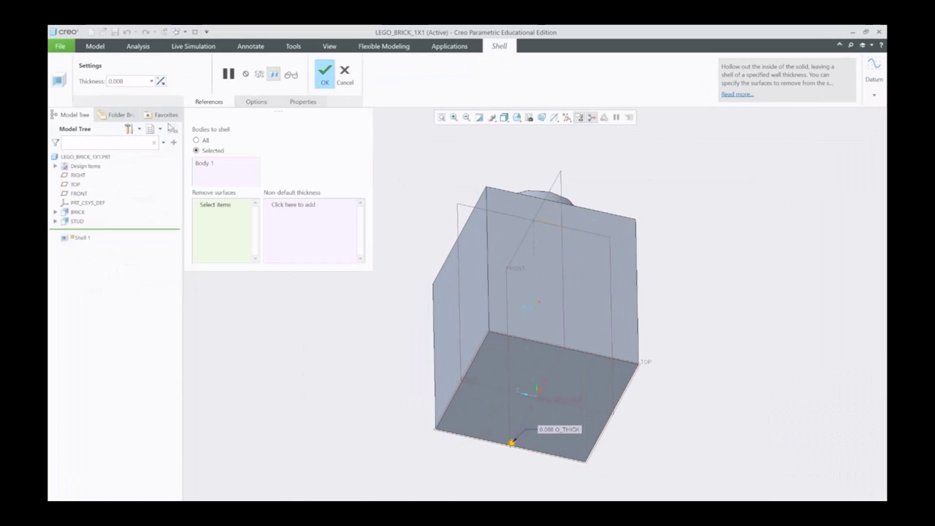
pyautogui.doubleClick(138, 78)
pyautogui.write('.052')
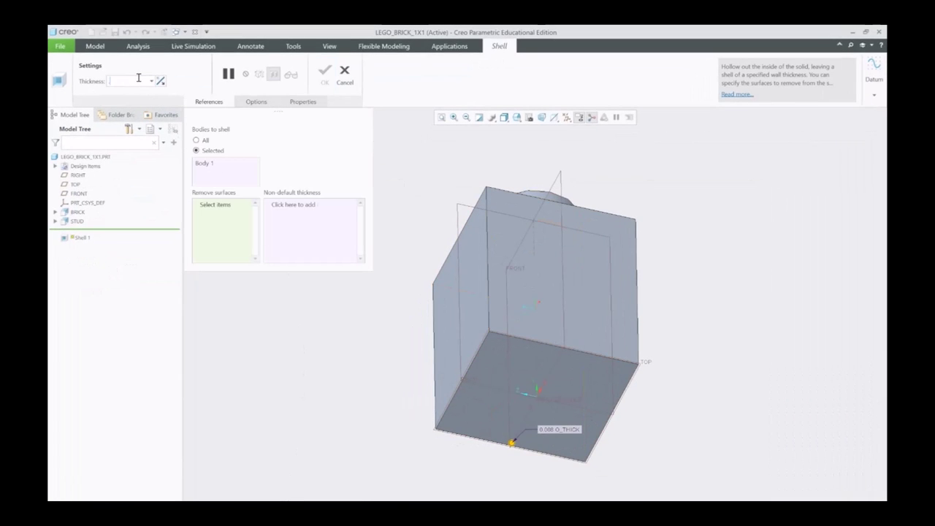
pyautogui.press('Return')
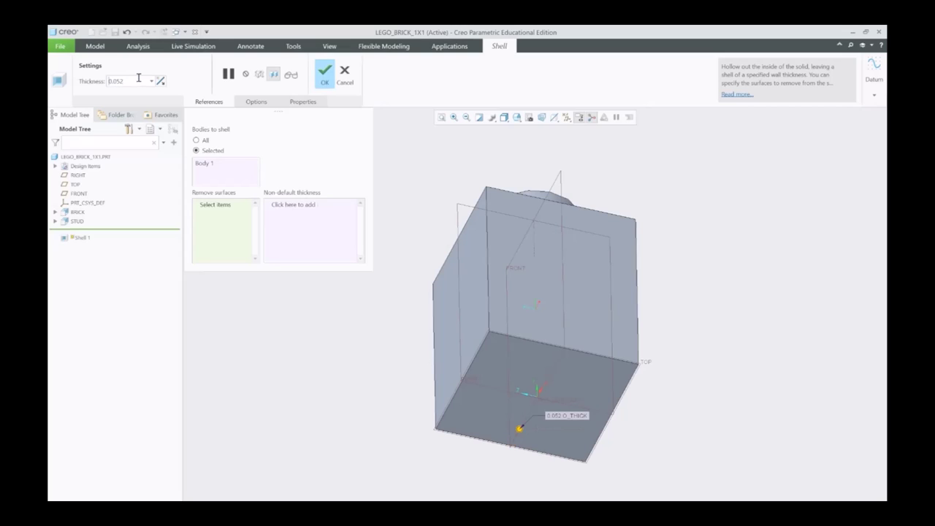
pyautogui.click(497, 372)
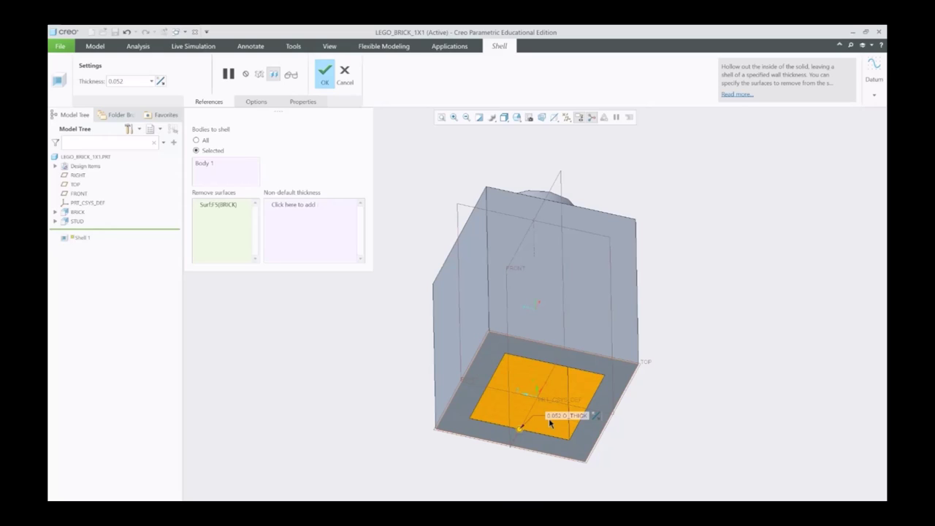
pyautogui.click(325, 77)
pyautogui.click(348, 276)
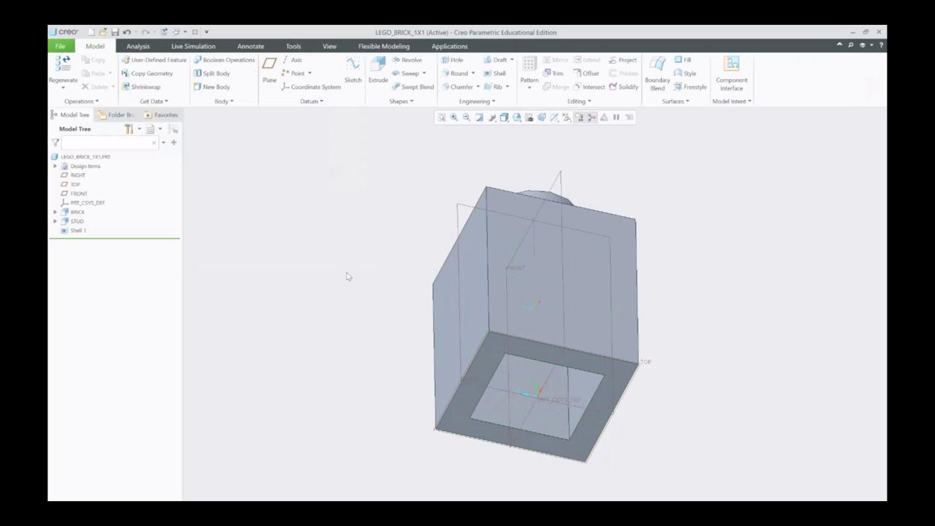
pyautogui.hotkey('ctrl', 'd')
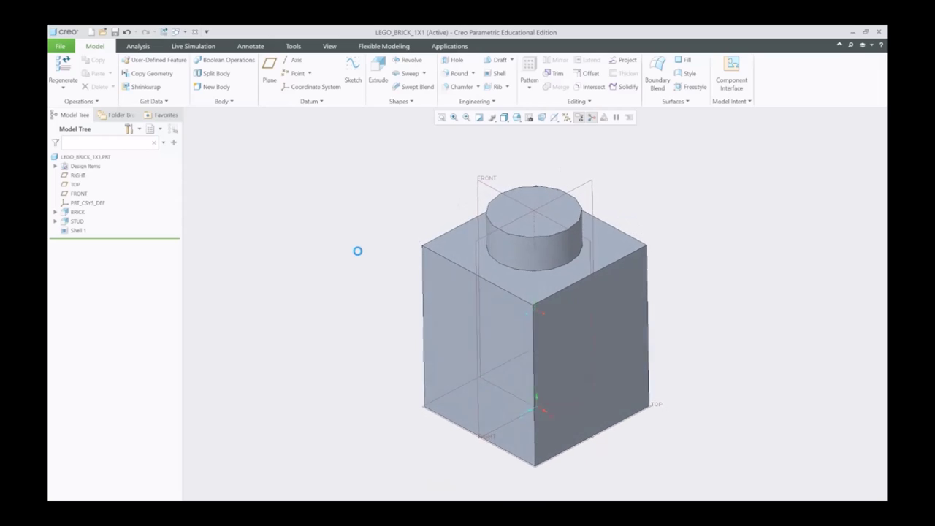
pyautogui.moveTo(347, 290)
pyautogui.mouseDown(button='middle')
pyautogui.moveTo(334, 242)
pyautogui.moveTo(354, 288)
pyautogui.mouseUp(button='middle')
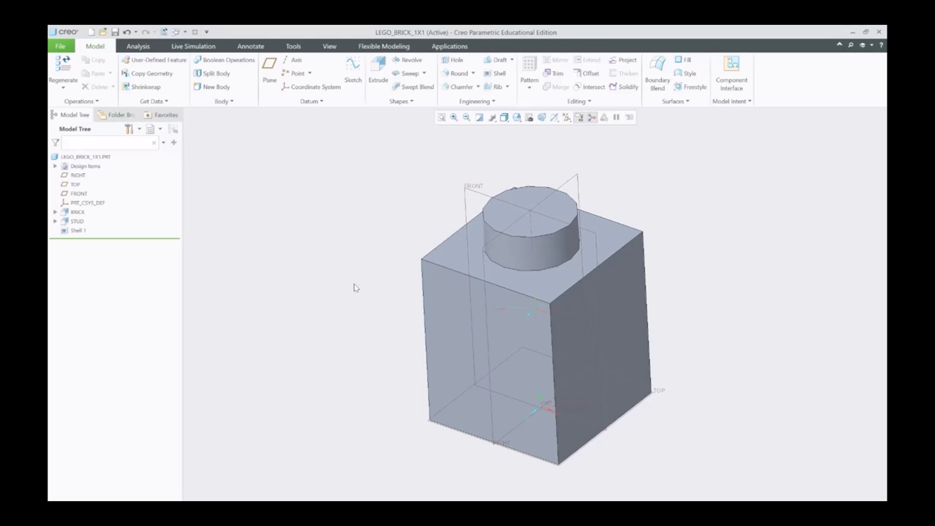